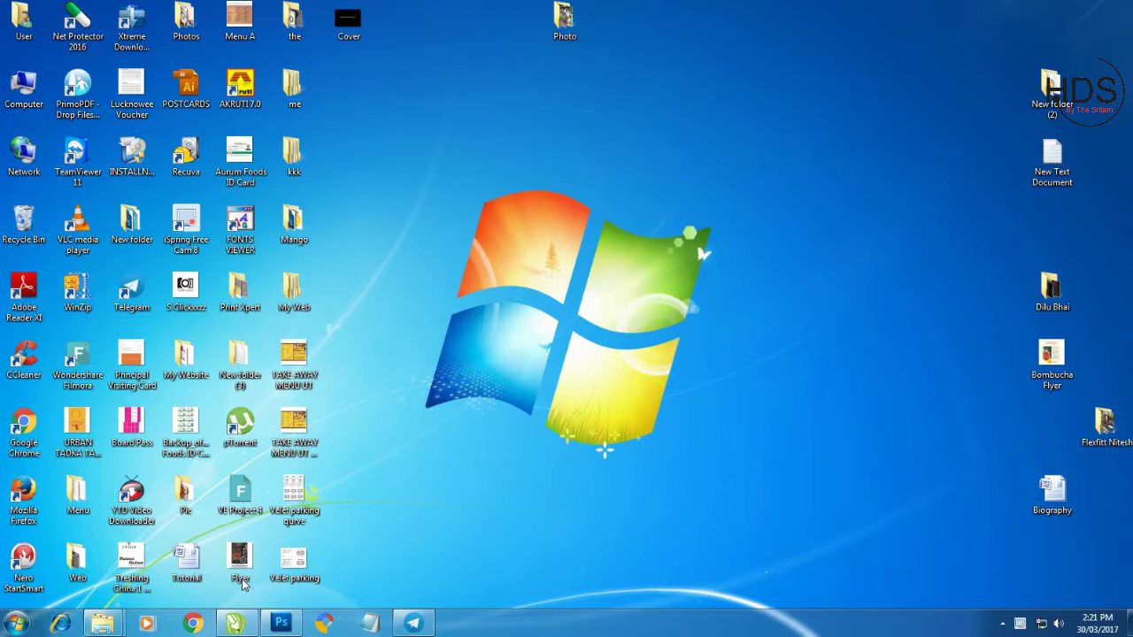
# Open a maximized Chrome incognito window and load youtube from the address bar.
pyautogui.rightClick(197, 625)
pyautogui.click(160, 537)
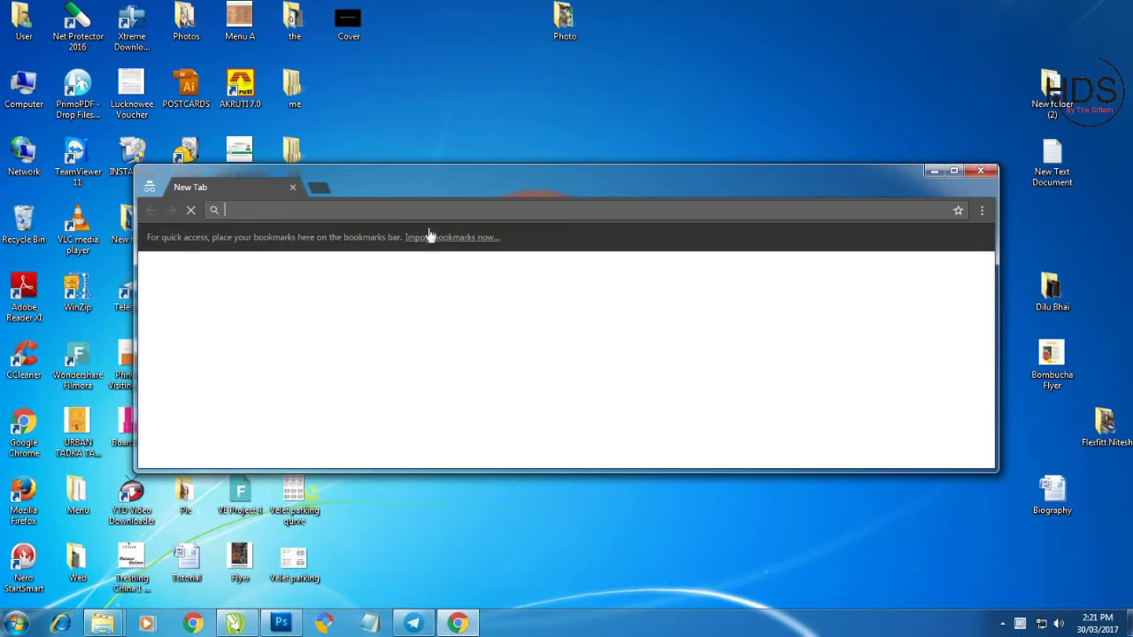
pyautogui.click(954, 170)
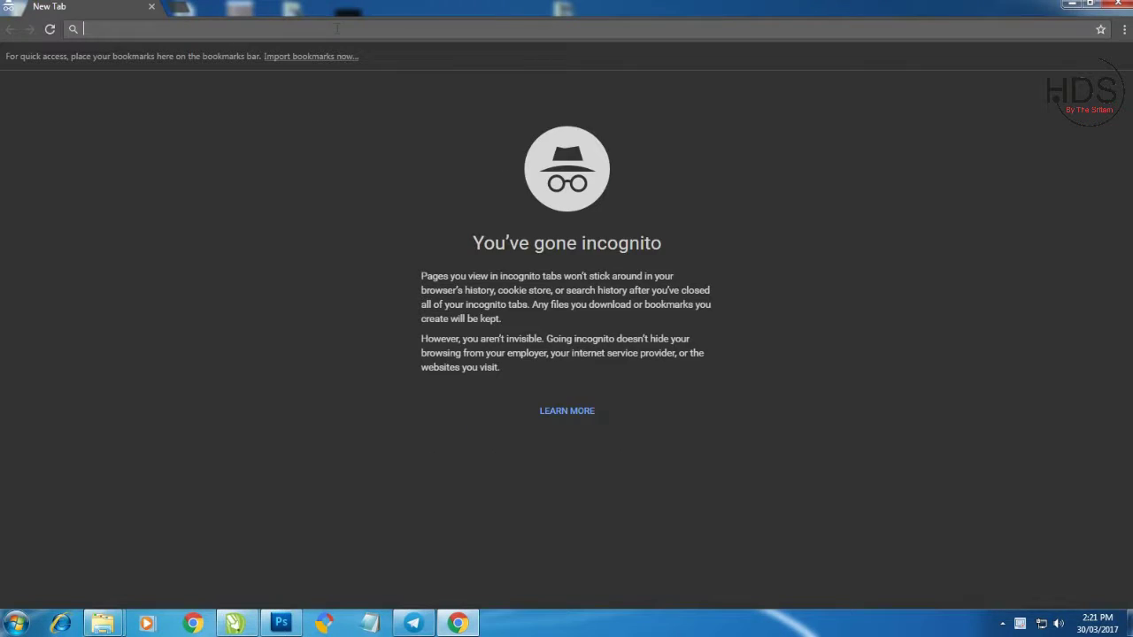
pyautogui.write('y')
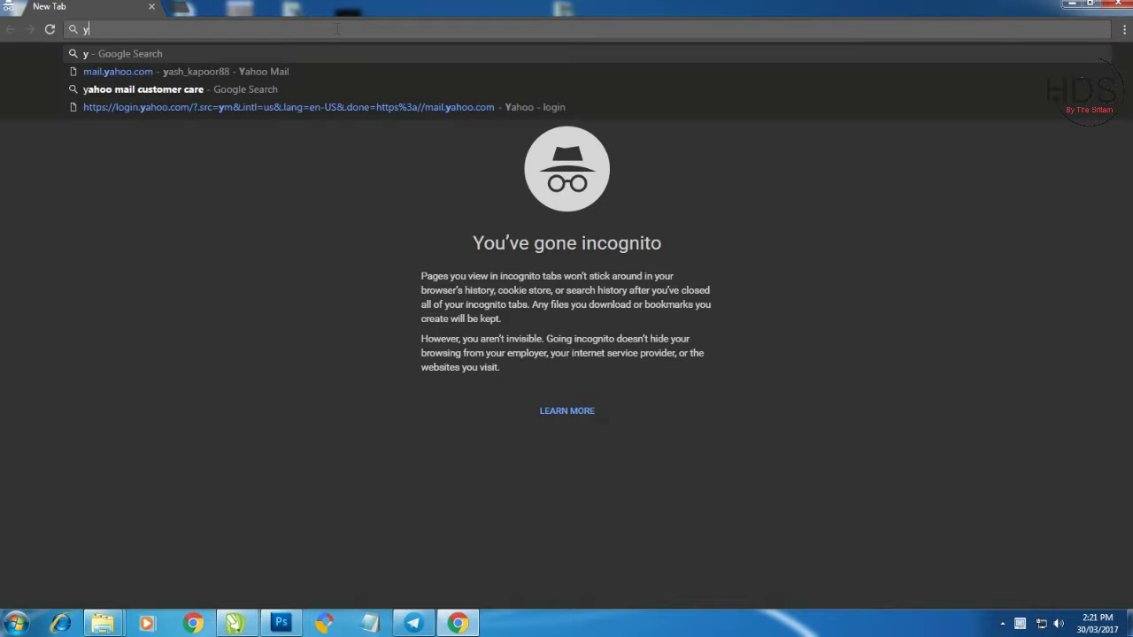
pyautogui.write('outube')
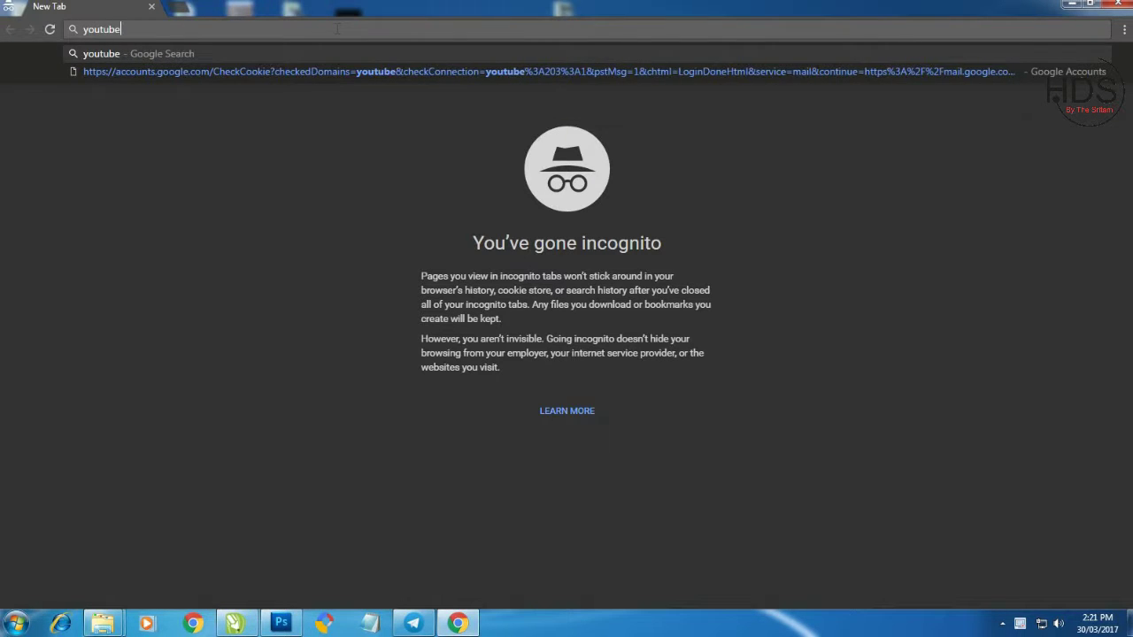
pyautogui.press('Return')
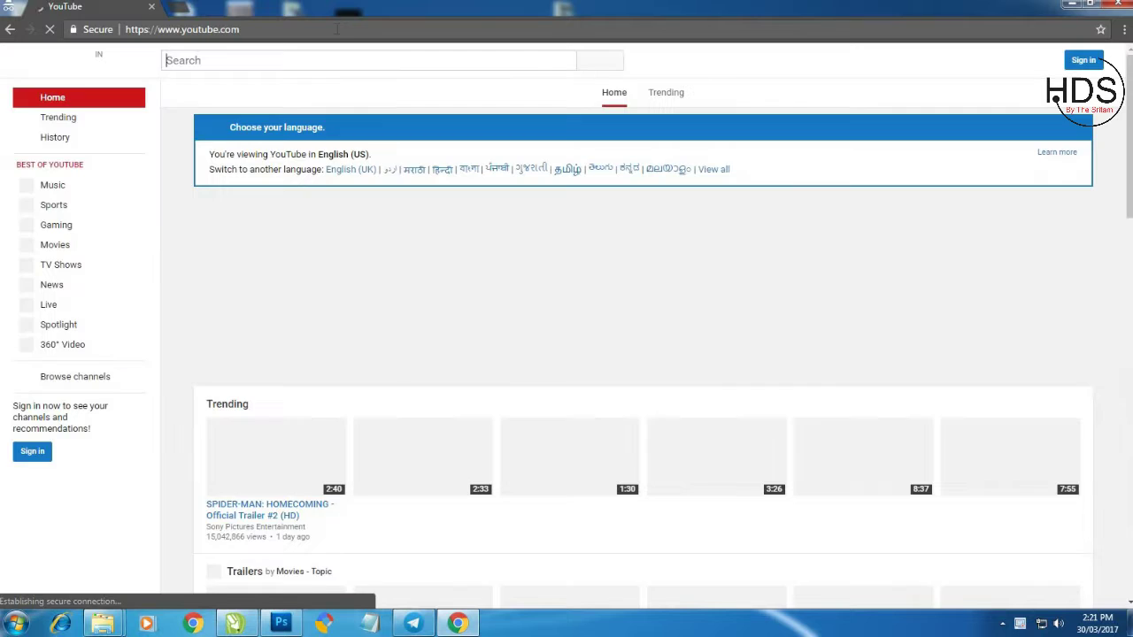
# Sign in to YouTube by entering the channel account's e-mail and password.
pyautogui.click(1084, 60)
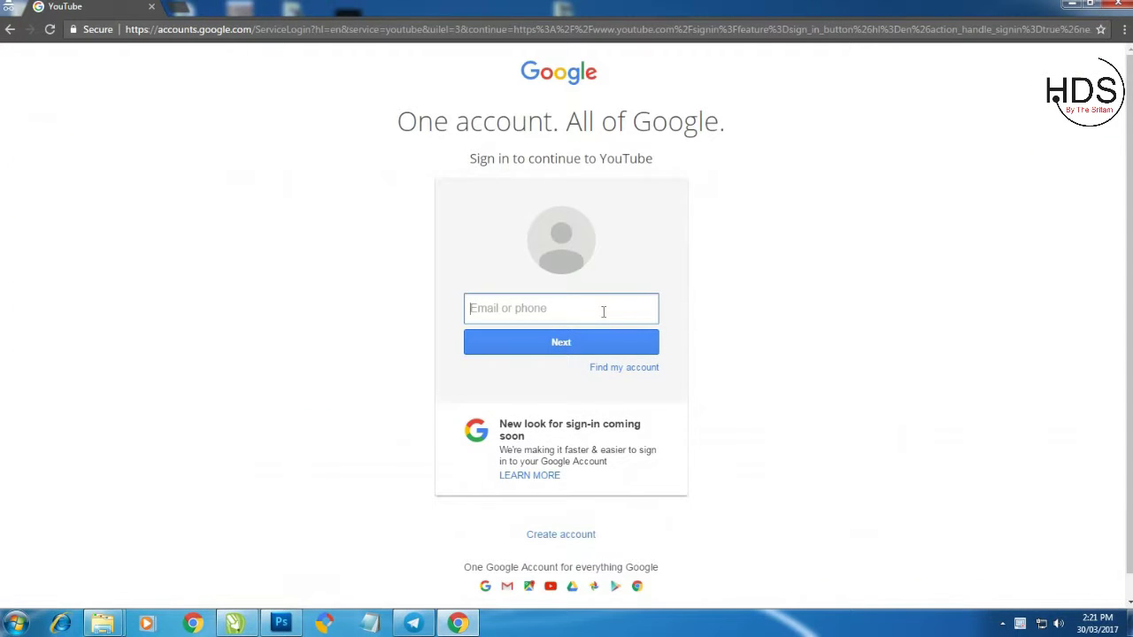
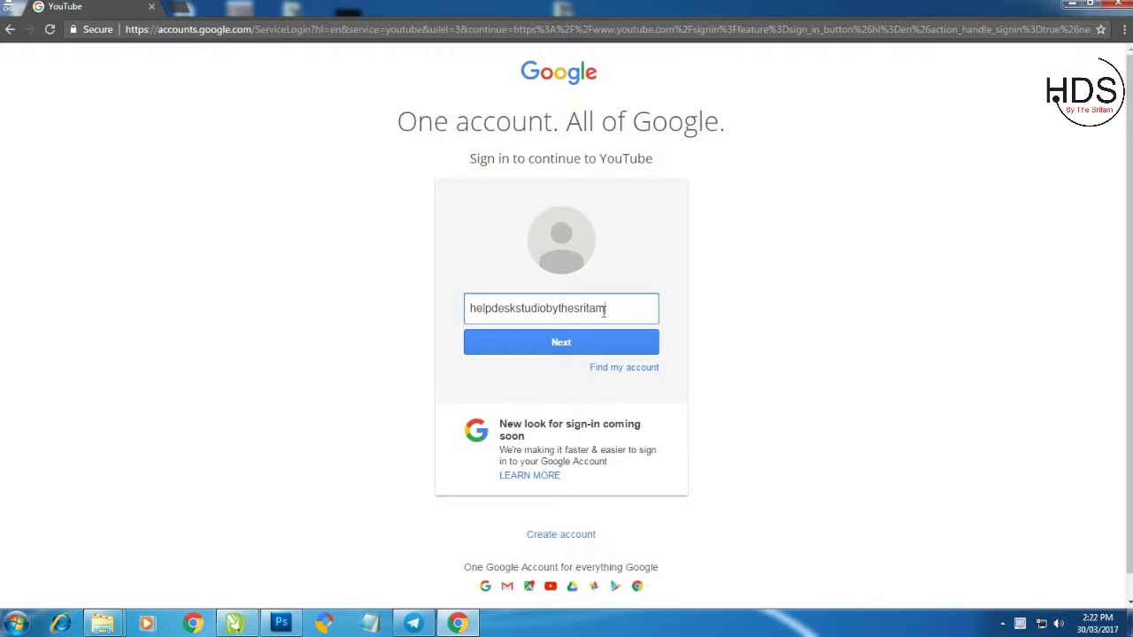
pyautogui.press('Return')
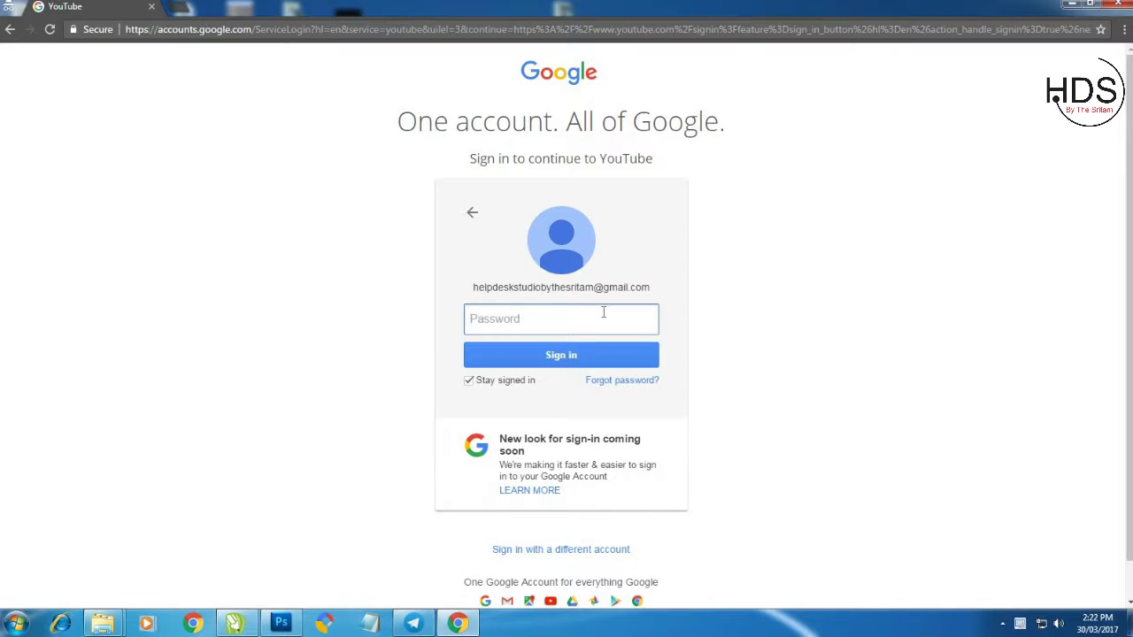
pyautogui.write('**********')
pyautogui.press('Return')
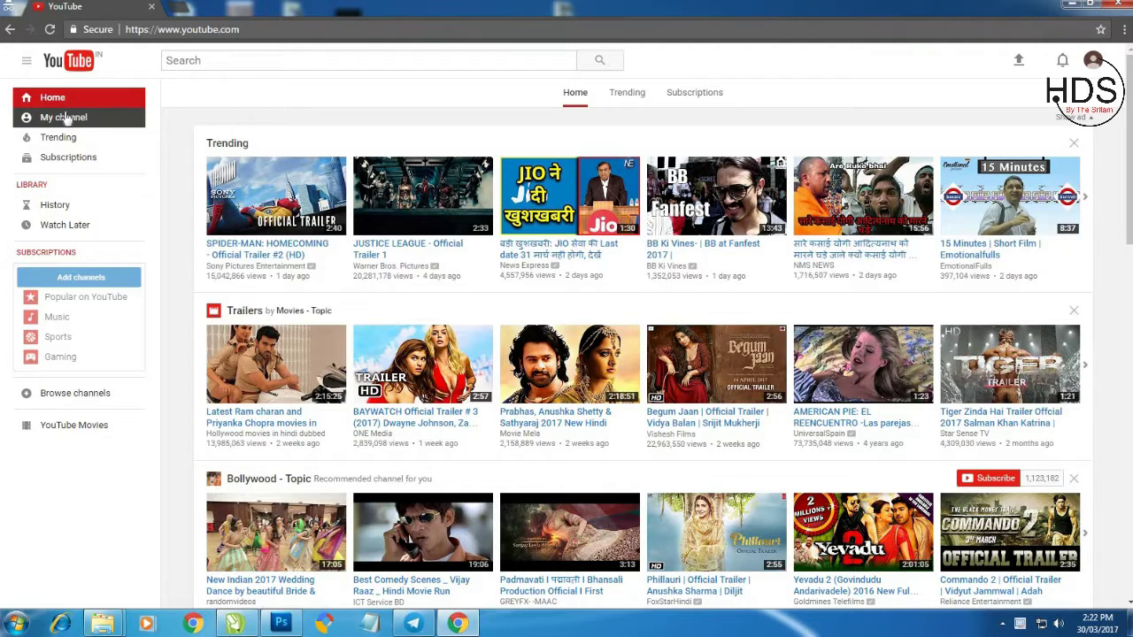
# Go to My channel to view the account's channel page without banner art.
pyautogui.click(88, 118)
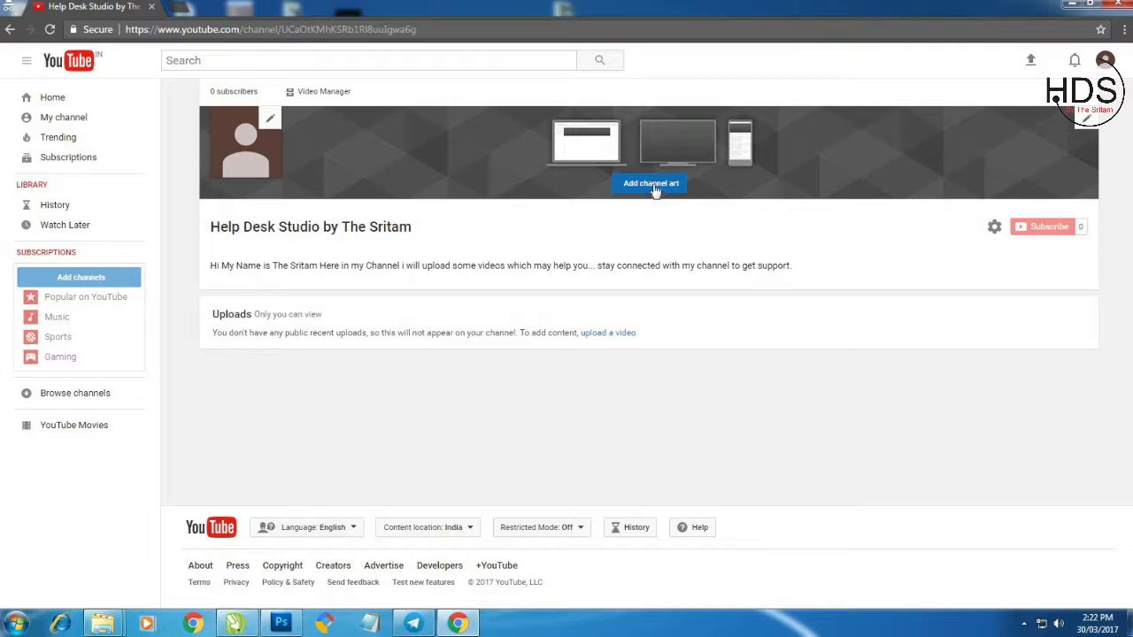
# Start adding channel art, browse Your photos and Gallery, then return to Upload photos.
pyautogui.click(654, 188)
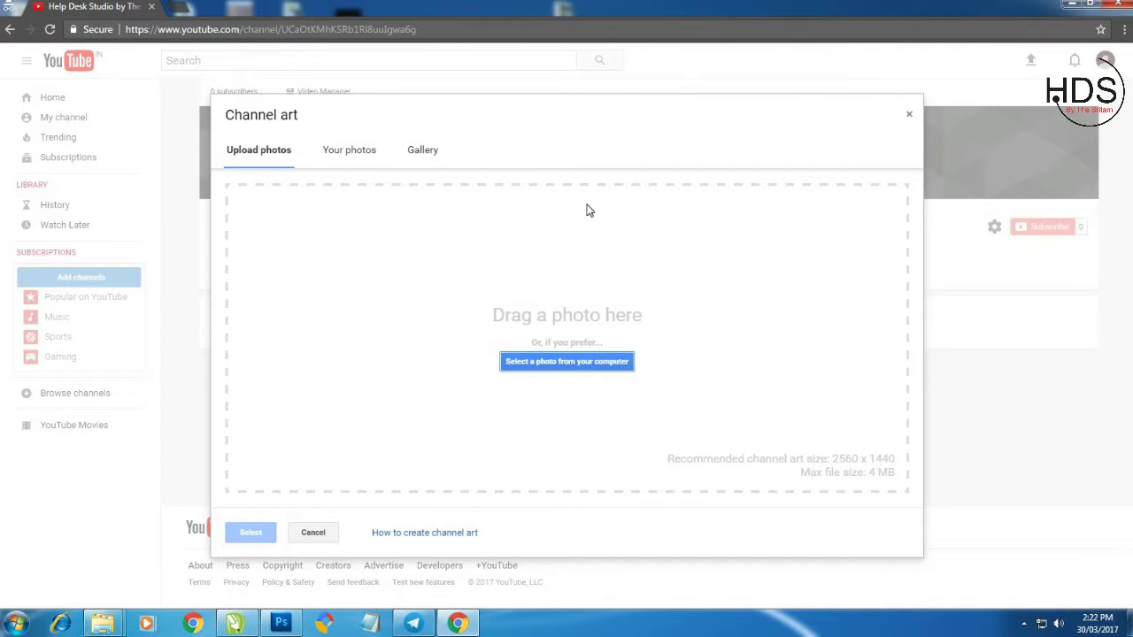
pyautogui.click(360, 156)
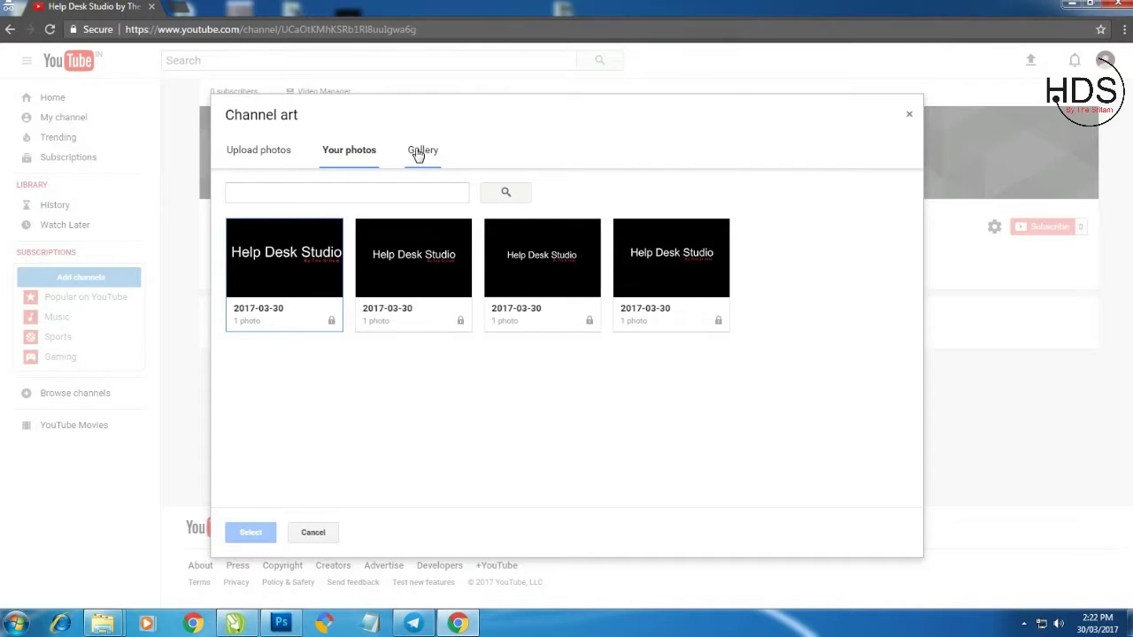
pyautogui.click(419, 154)
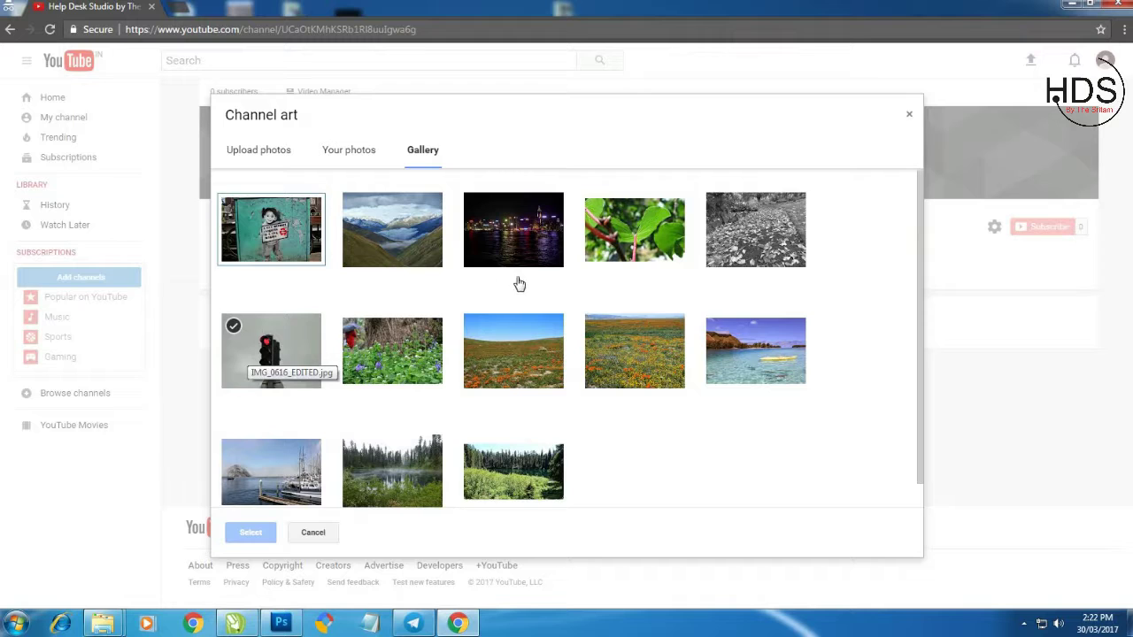
pyautogui.click(274, 159)
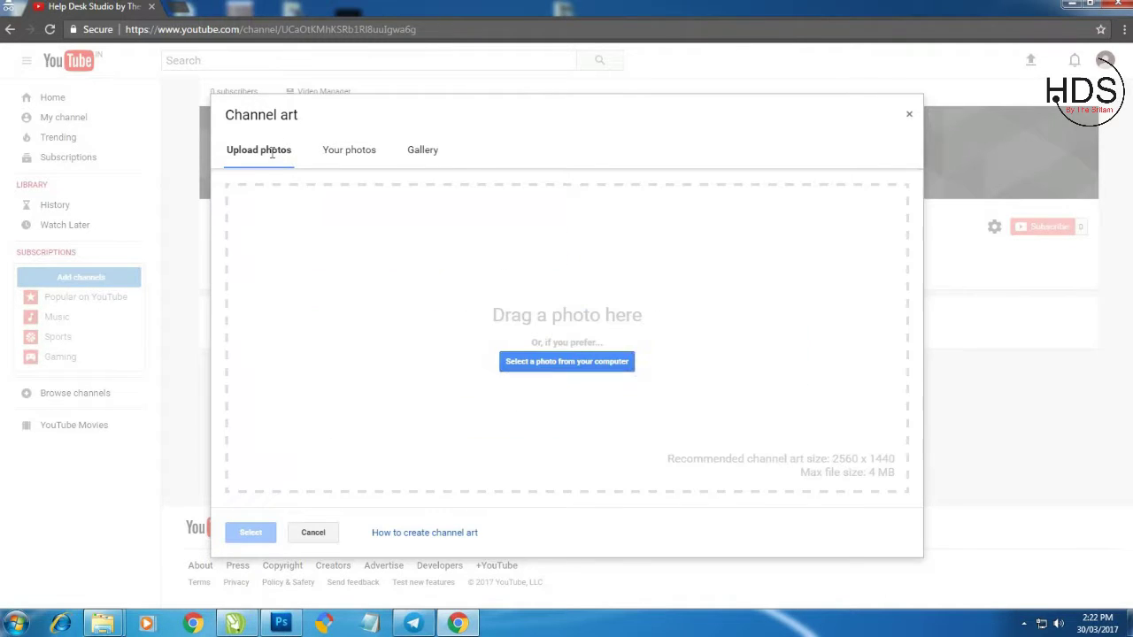
# Upload the Cover image from the Desktop as the channel art.
pyautogui.click(565, 361)
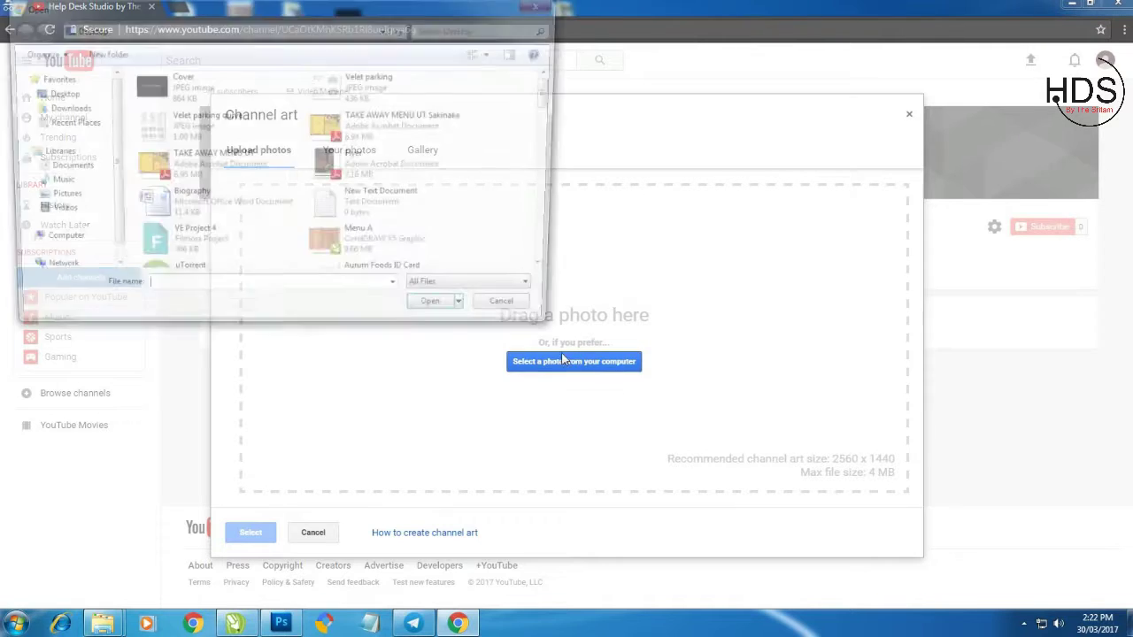
pyautogui.click(185, 95)
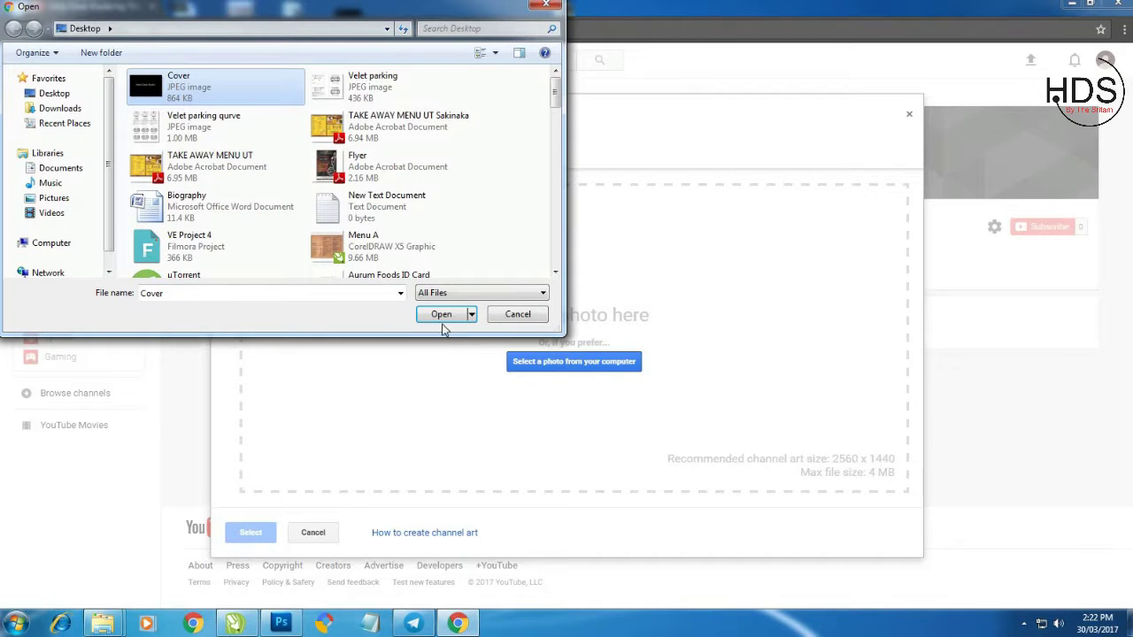
pyautogui.click(517, 319)
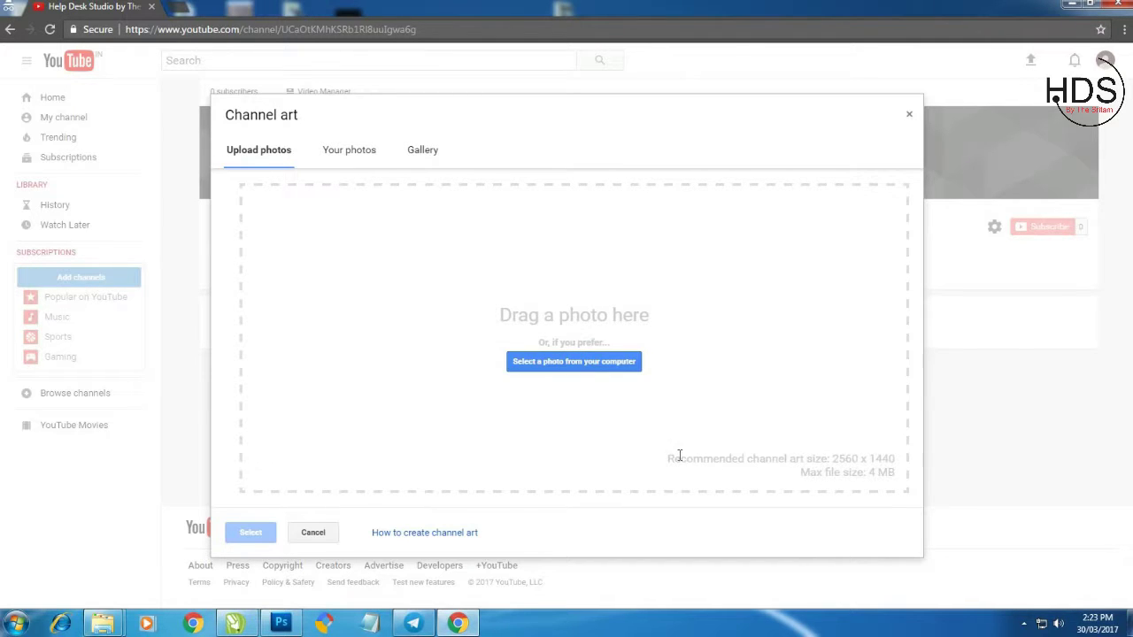
pyautogui.click(588, 366)
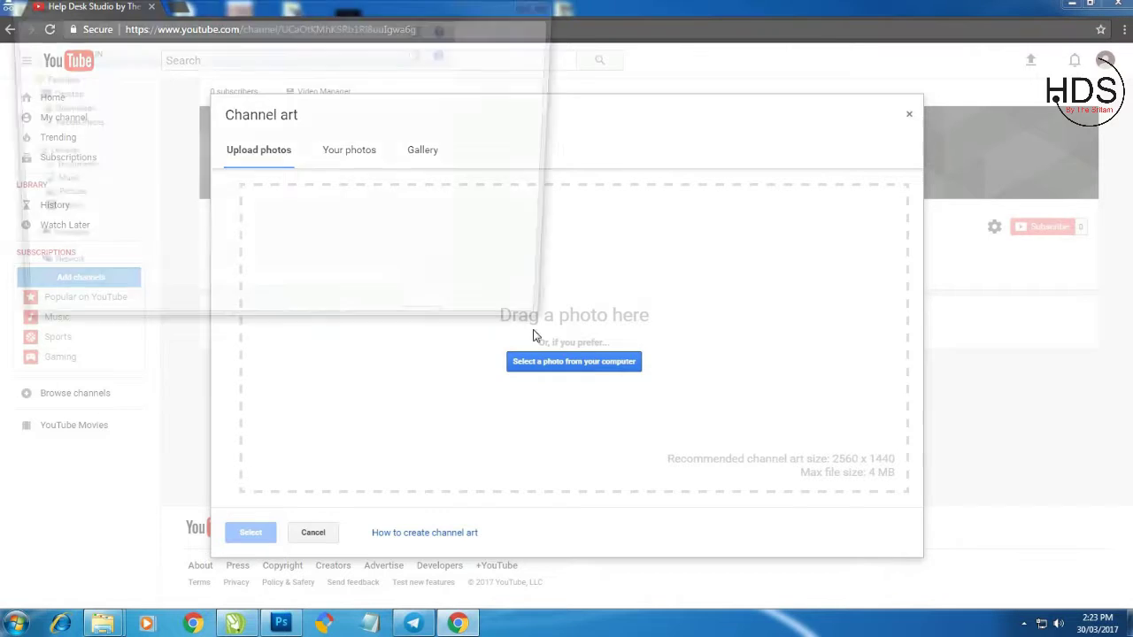
pyautogui.click(150, 88)
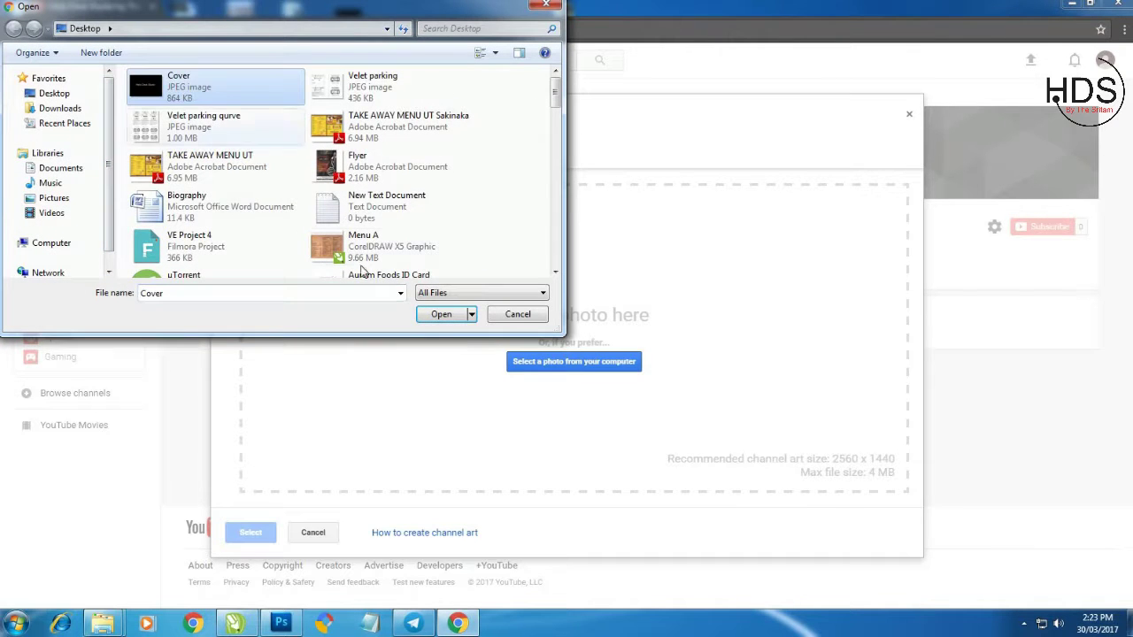
pyautogui.click(441, 314)
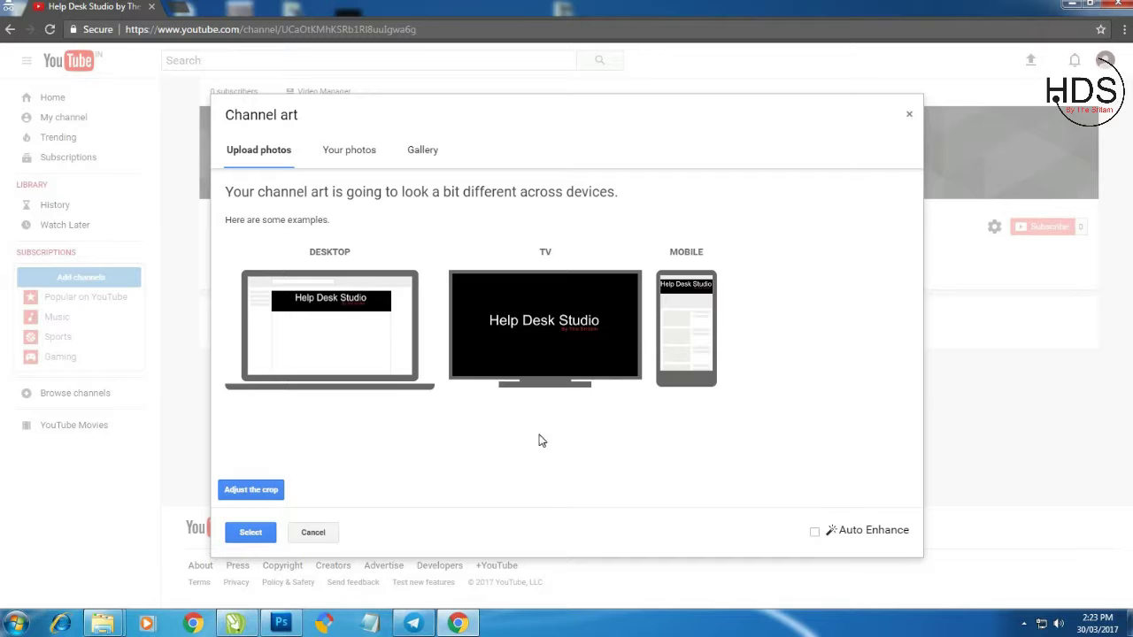
# Nudge the banner crop slightly upward, check the device preview, and apply it as channel art.
pyautogui.click(253, 492)
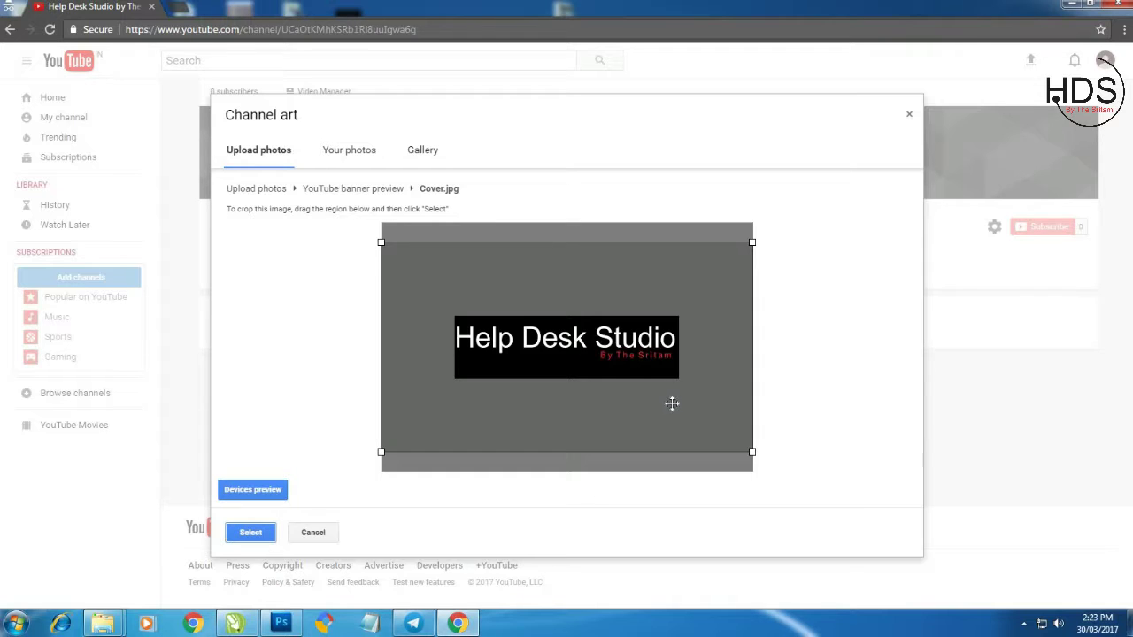
pyautogui.moveTo(672, 404); pyautogui.dragTo(671, 400)
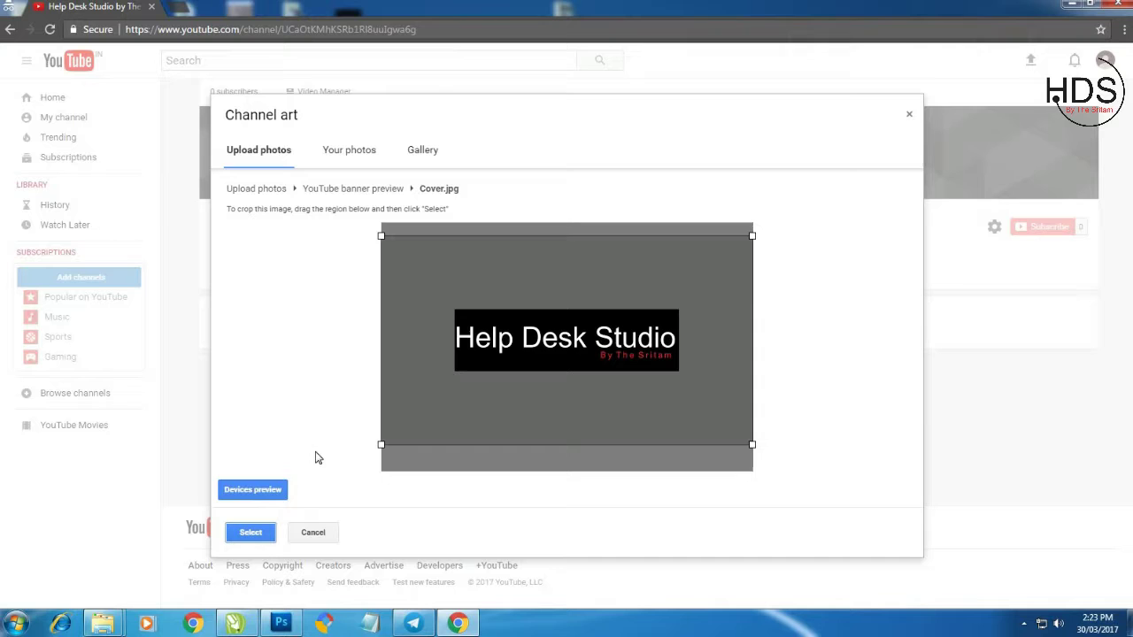
pyautogui.click(253, 491)
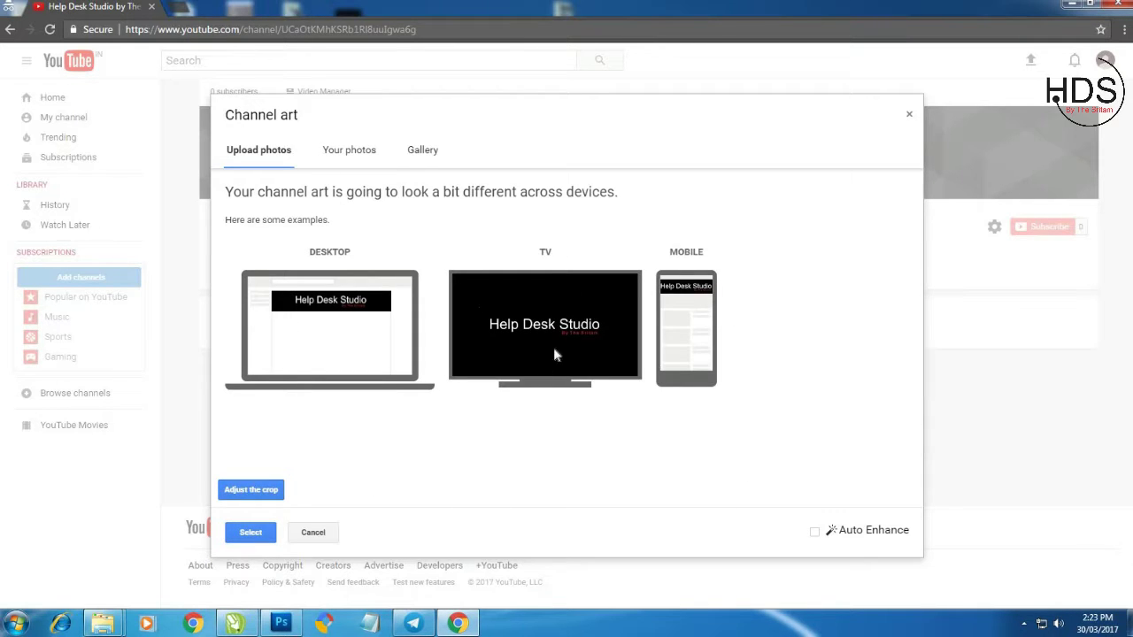
pyautogui.click(249, 534)
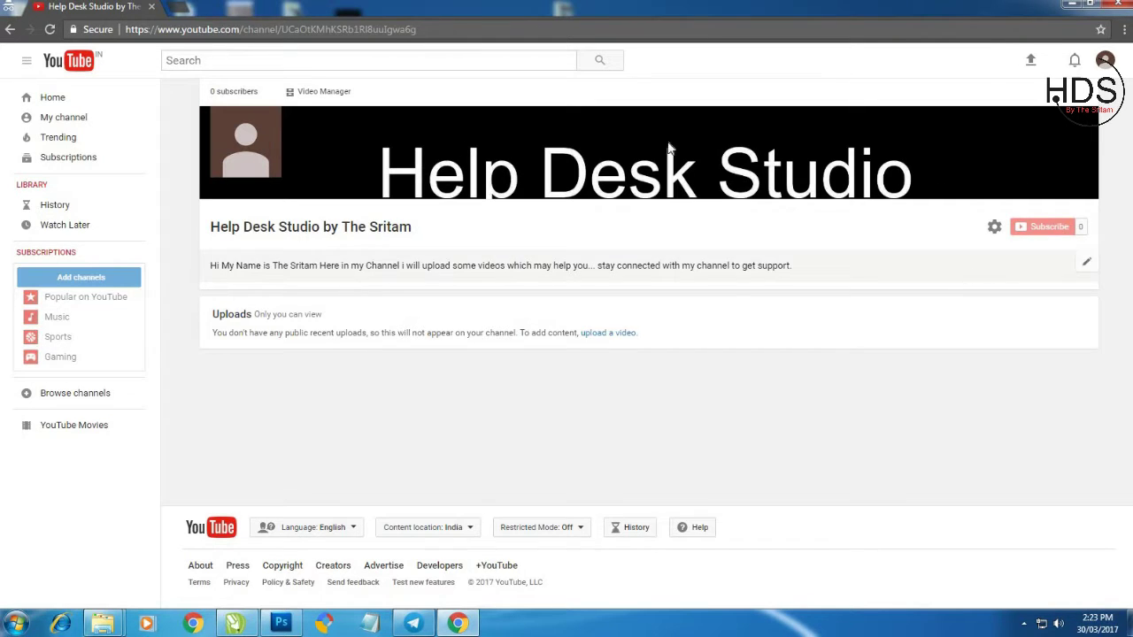
# Refresh My channel to show the new banner, then start editing the channel icon.
pyautogui.click(99, 119)
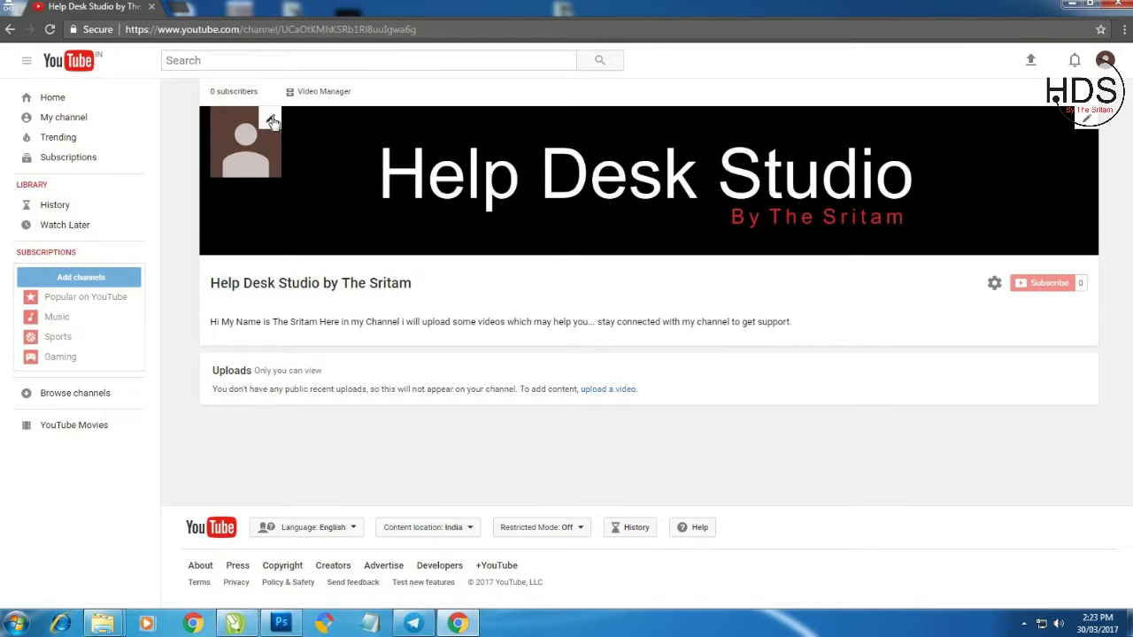
pyautogui.click(273, 121)
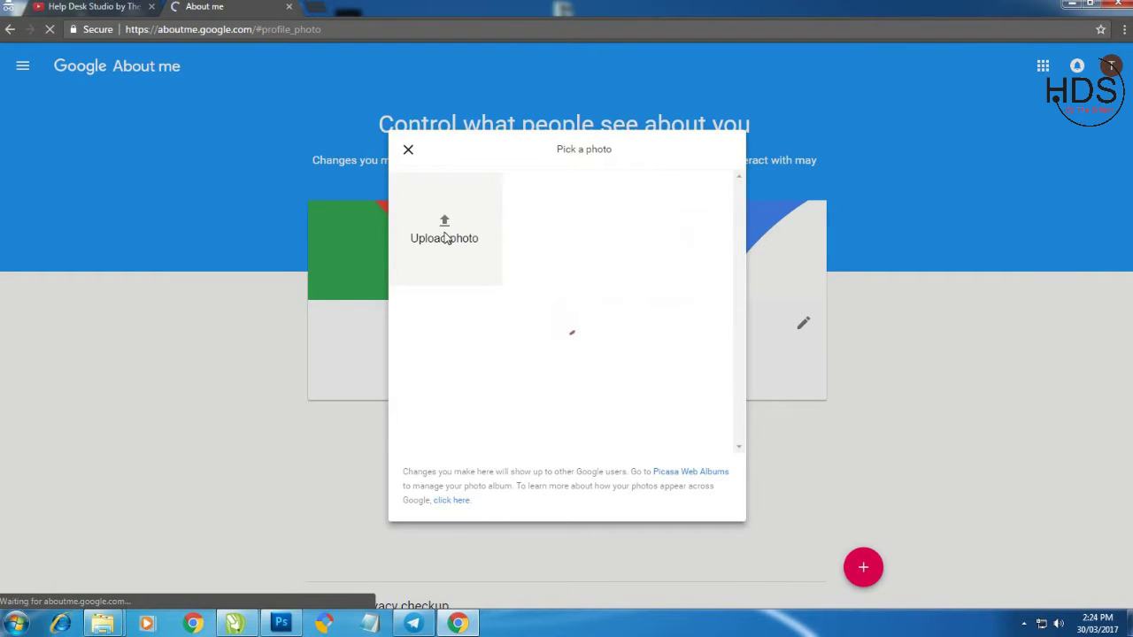
# Upload a portrait from the Photo folder as the new profile photo.
pyautogui.click(445, 234)
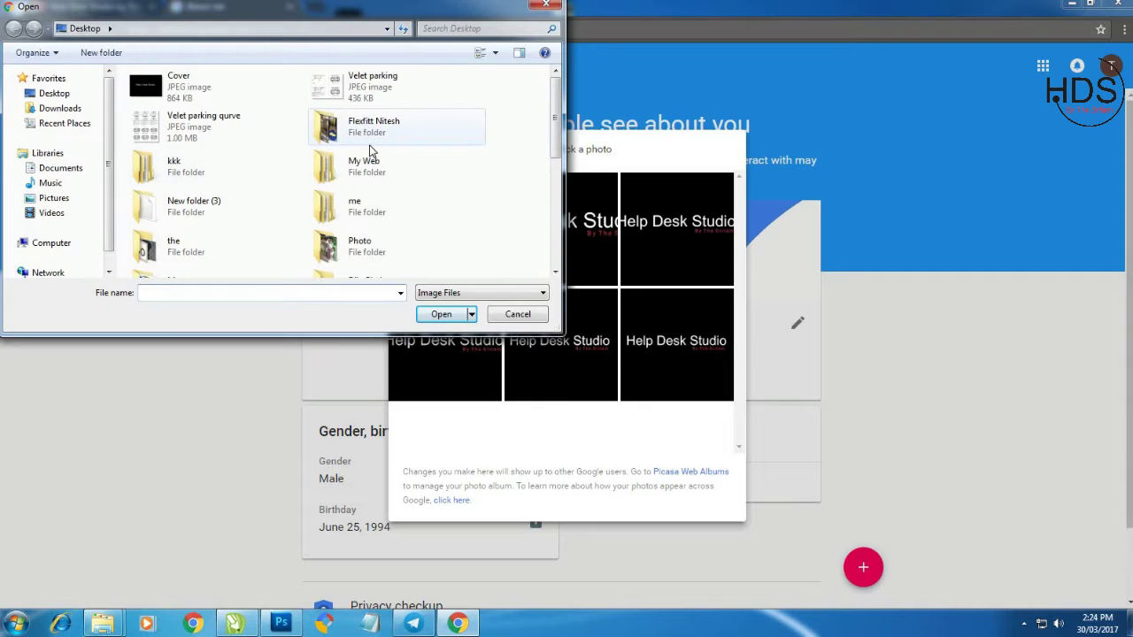
pyautogui.doubleClick(379, 249)
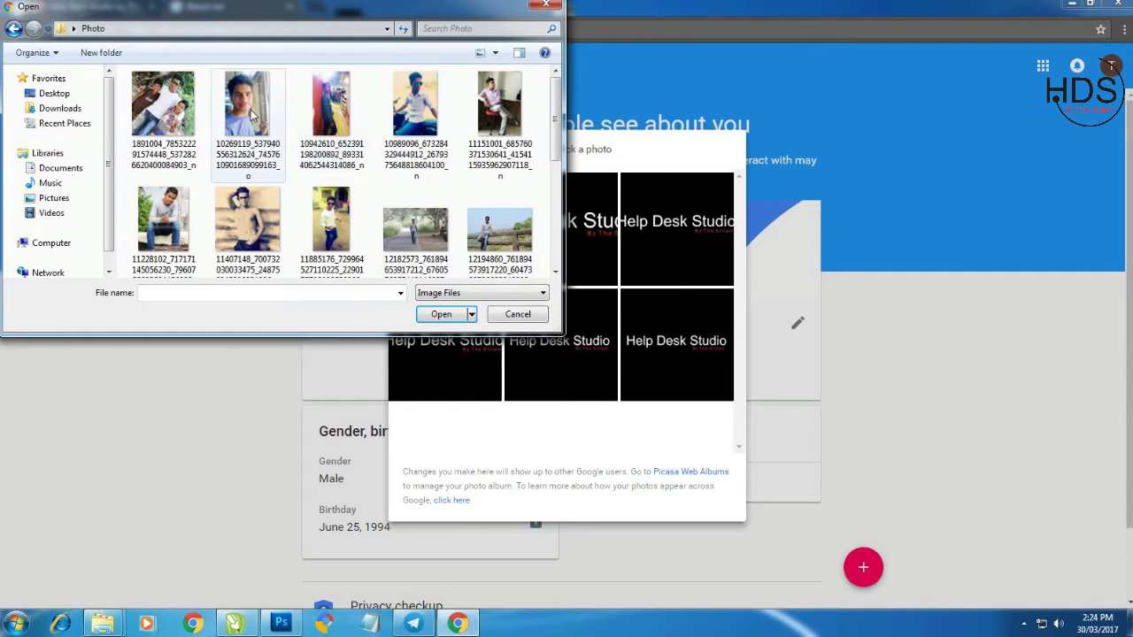
pyautogui.scroll(-3, 481, 126)
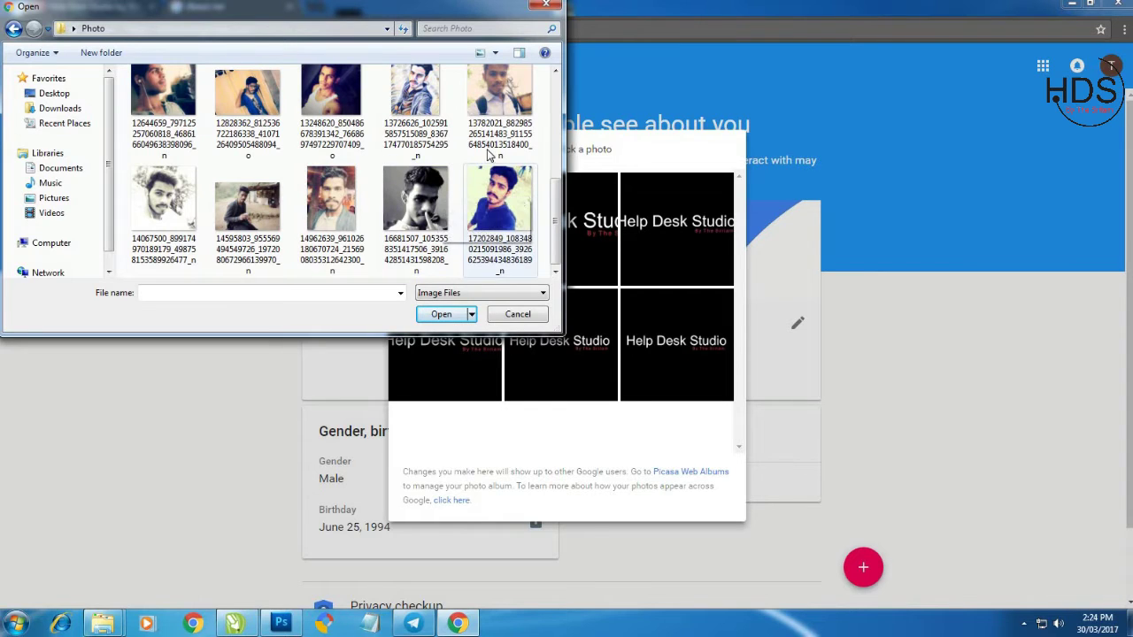
pyautogui.click(426, 111)
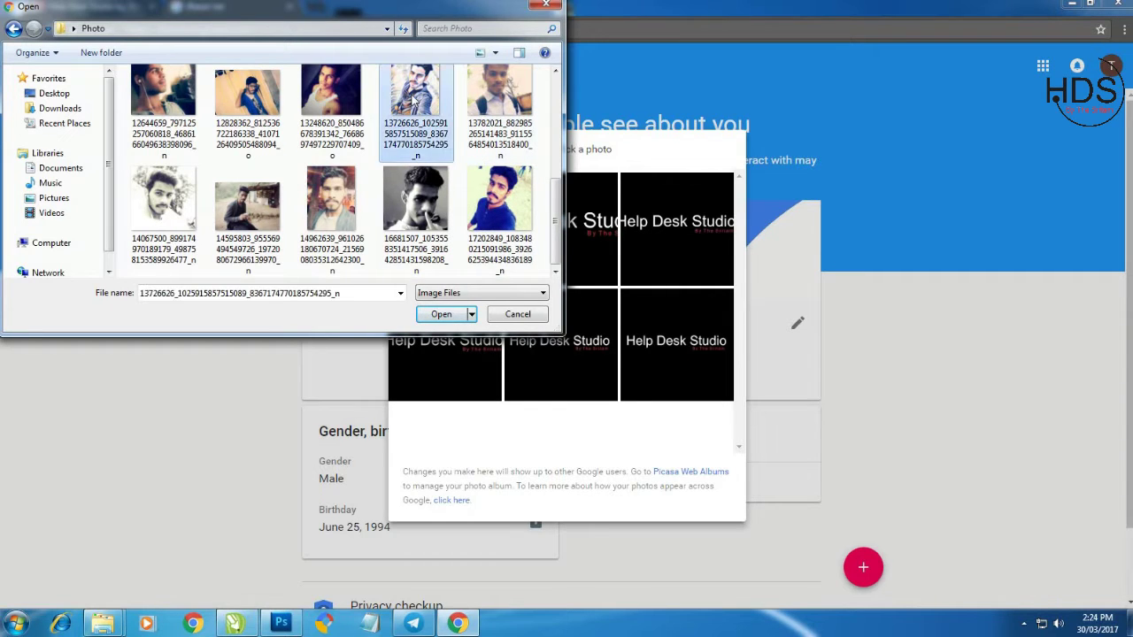
pyautogui.click(441, 314)
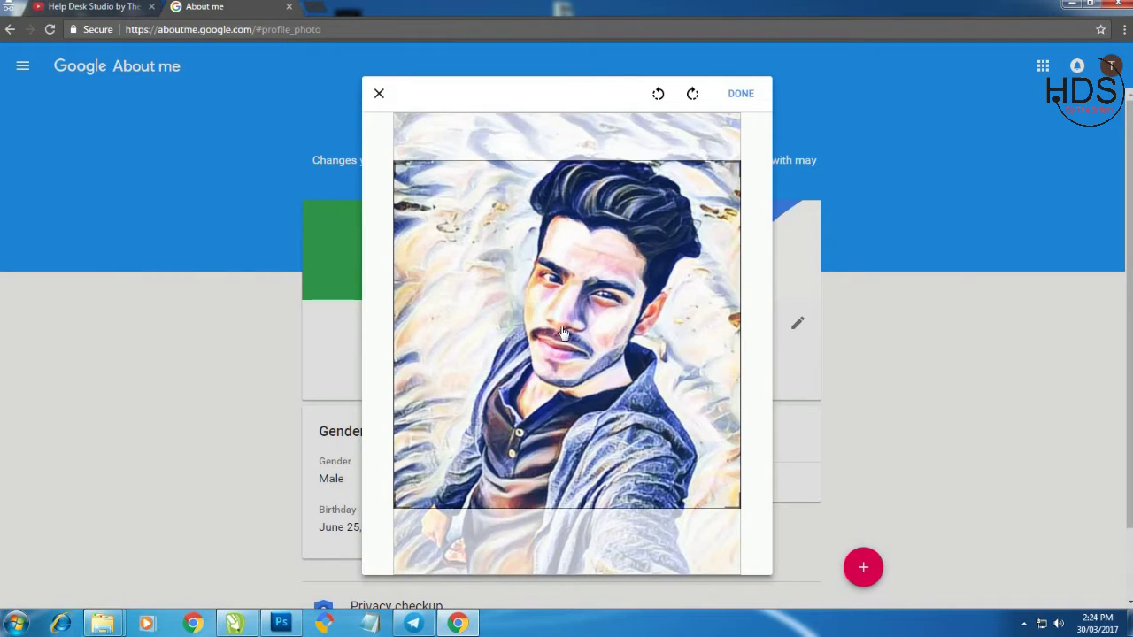
# Confirm the portrait's crop with DONE to save it as the profile photo.
pyautogui.click(741, 96)
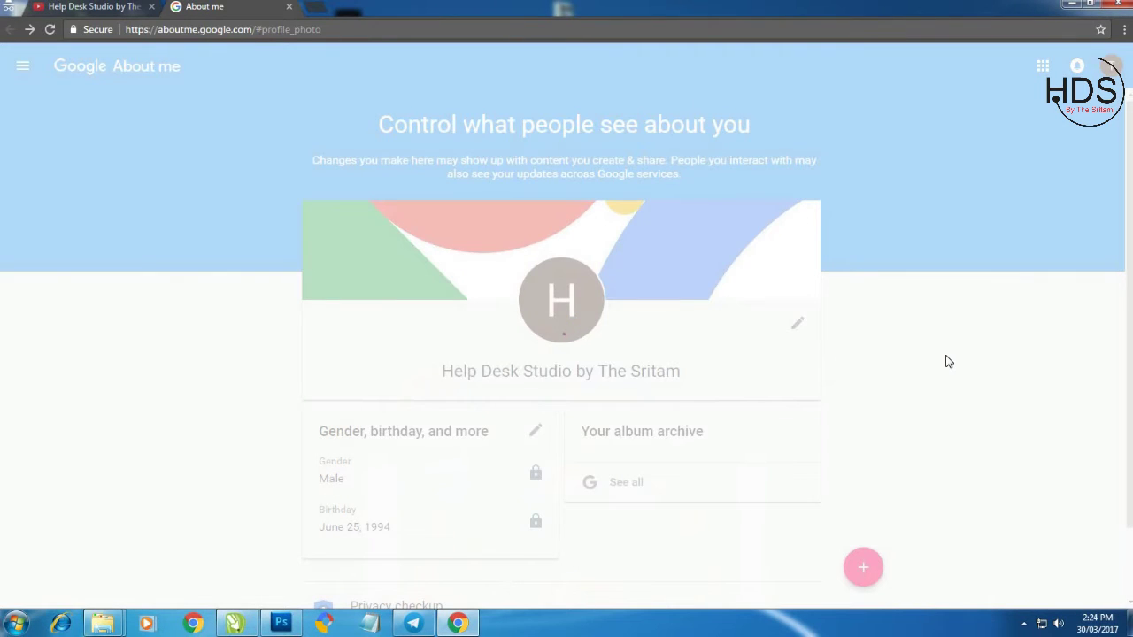